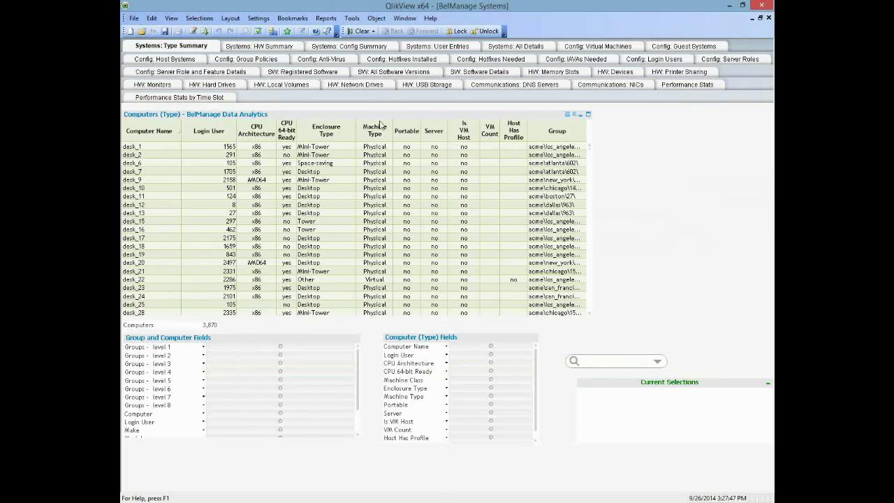
Filter the all-software-versions data to the company Autodesk, searching the company values for "autod"
{"action": "left_click", "coordinate": [399, 74]}
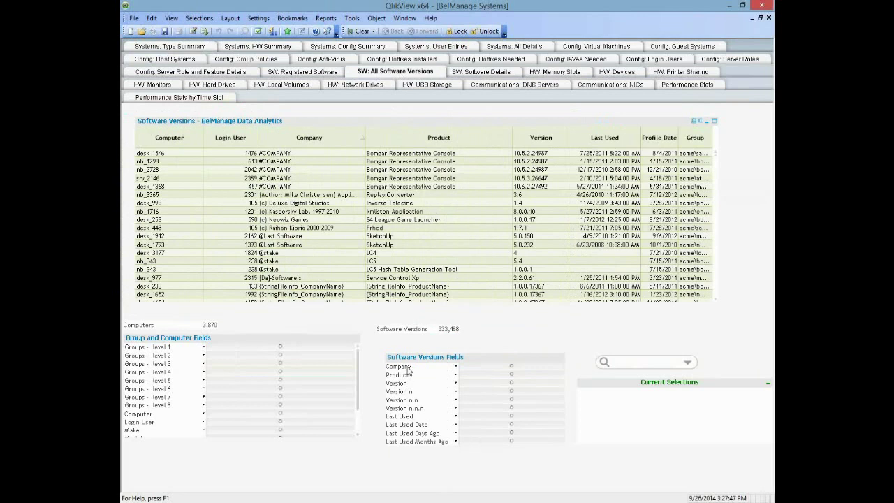
{"action": "left_click", "coordinate": [510, 368]}
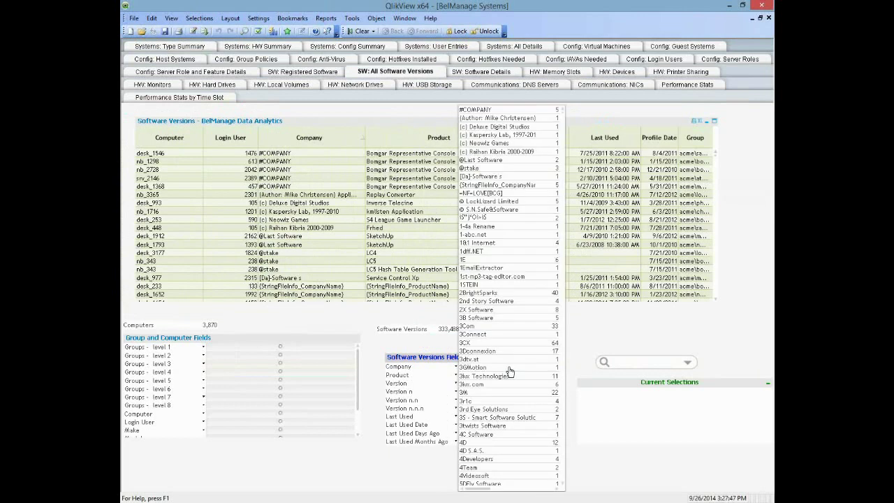
{"action": "right_click", "coordinate": [502, 257]}
{"action": "left_click", "coordinate": [529, 262]}
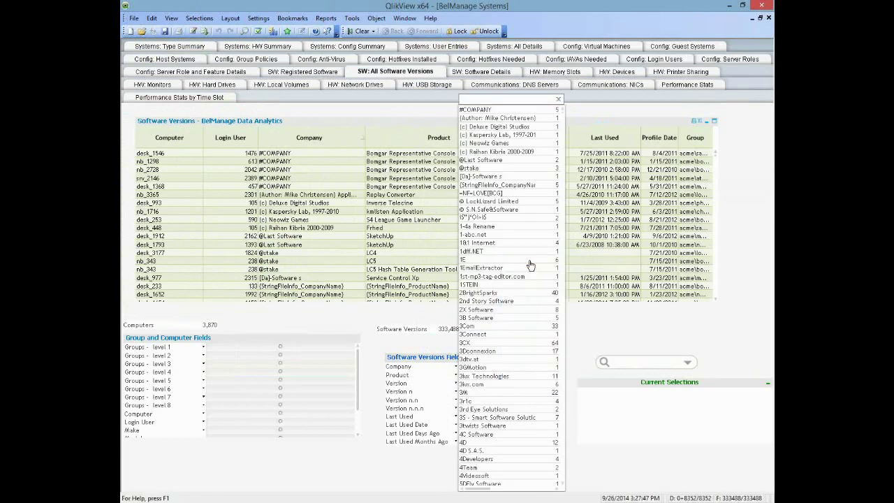
{"action": "type", "text": "auto"}
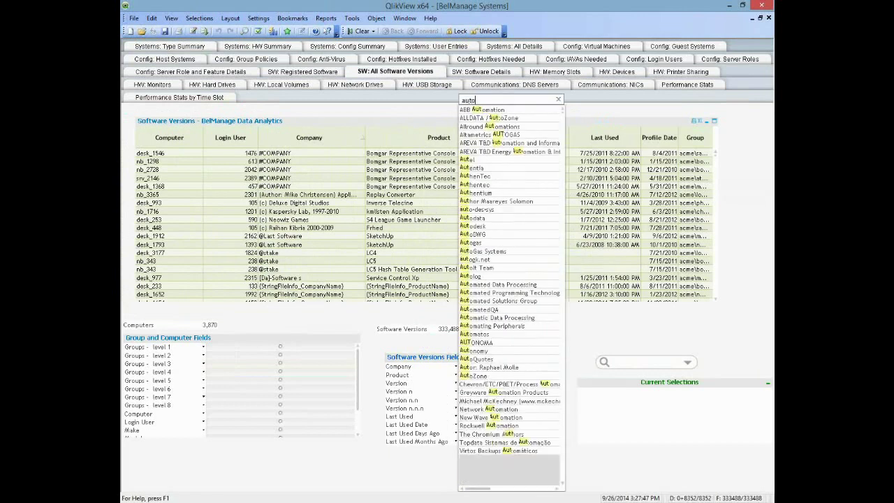
{"action": "type", "text": "d"}
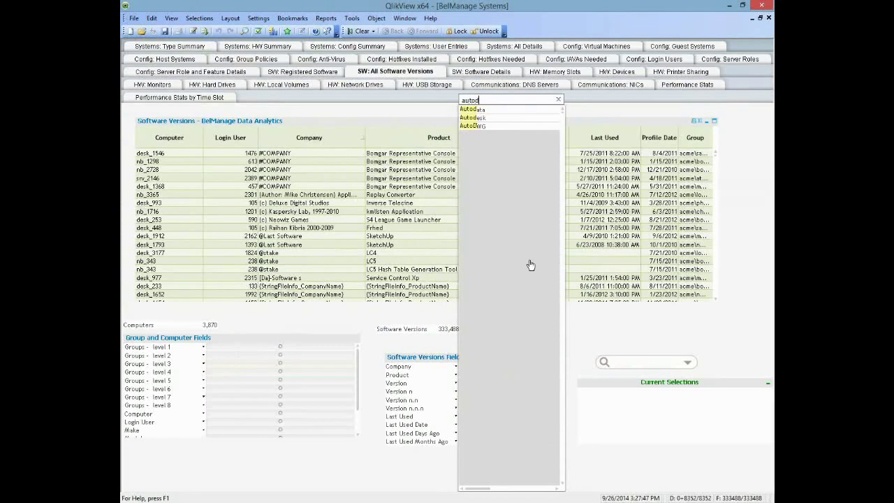
{"action": "left_click", "coordinate": [473, 118]}
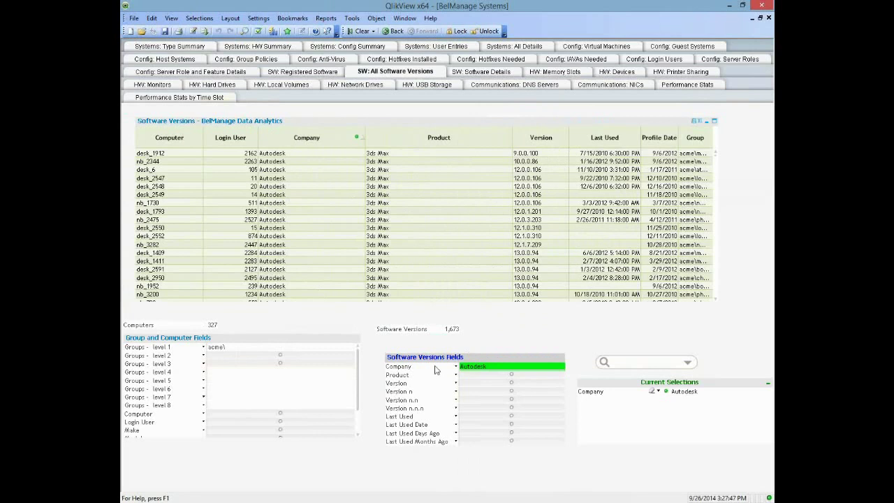
Narrow the Autodesk software versions to the products AutoCAD, AutoCAD Architecture, AutoCAD Civil 3D and AutoCAD LT
{"action": "left_click", "coordinate": [502, 375]}
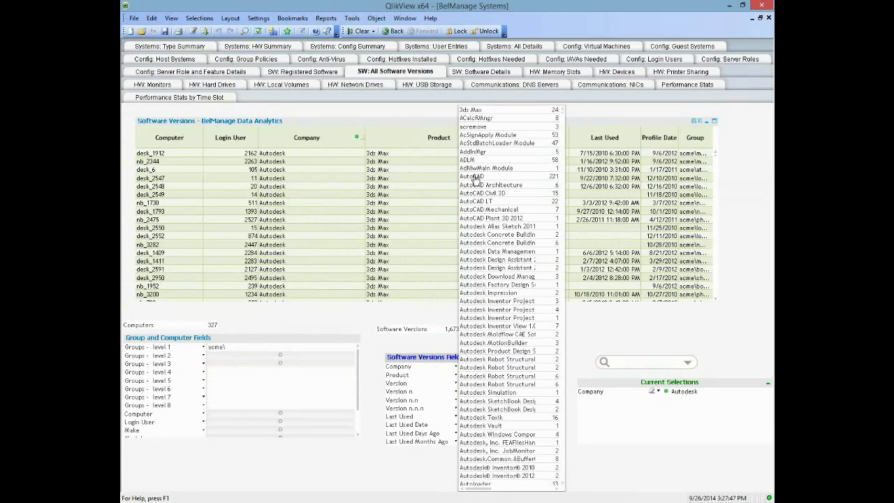
{"action": "left_click_drag", "start_coordinate": [474, 177], "coordinate": [479, 204]}
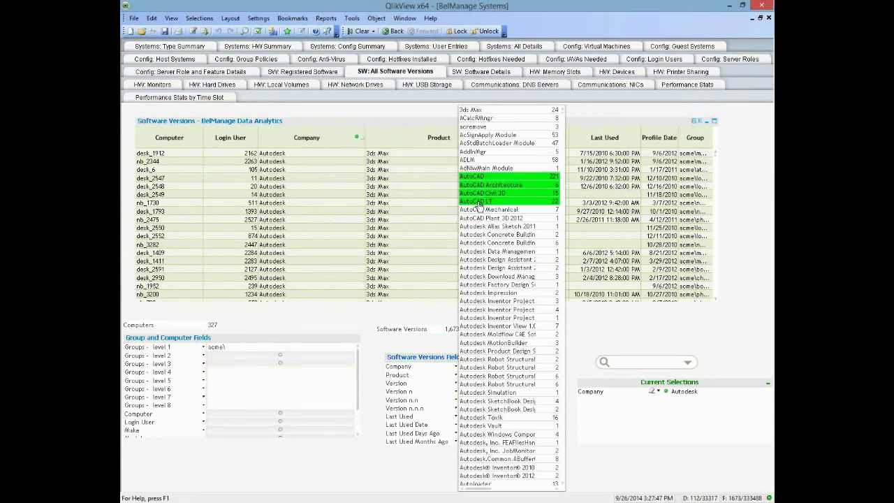
{"action": "left_click_drag", "start_coordinate": [478, 207], "coordinate": [479, 206]}
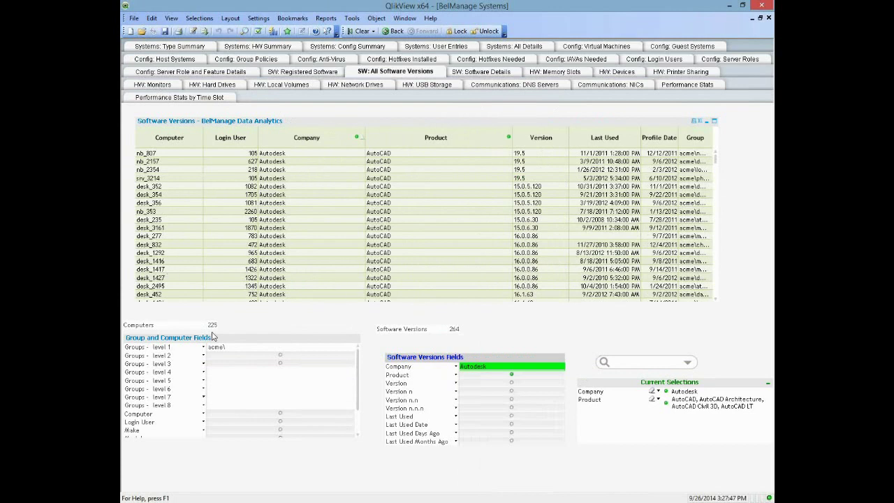
In the hardware monitors data, select the diagonal sizes from the blank value through 19 inches
{"action": "left_click", "coordinate": [149, 84]}
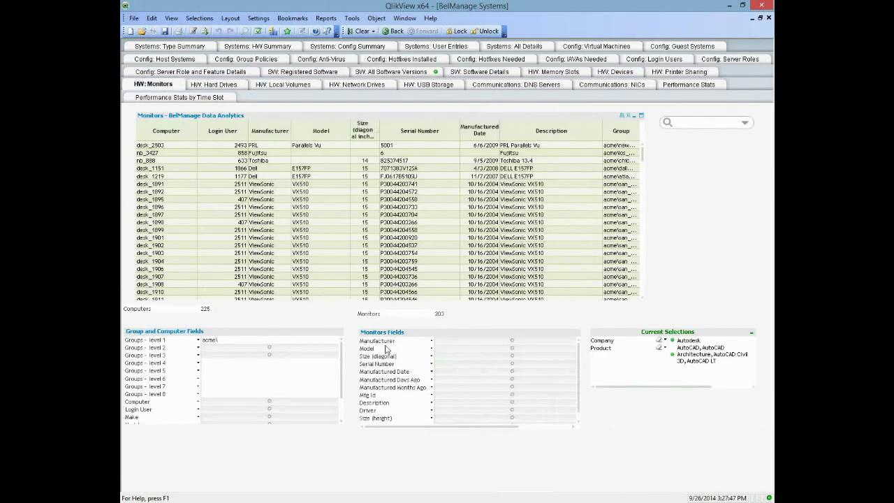
{"action": "left_click", "coordinate": [510, 359]}
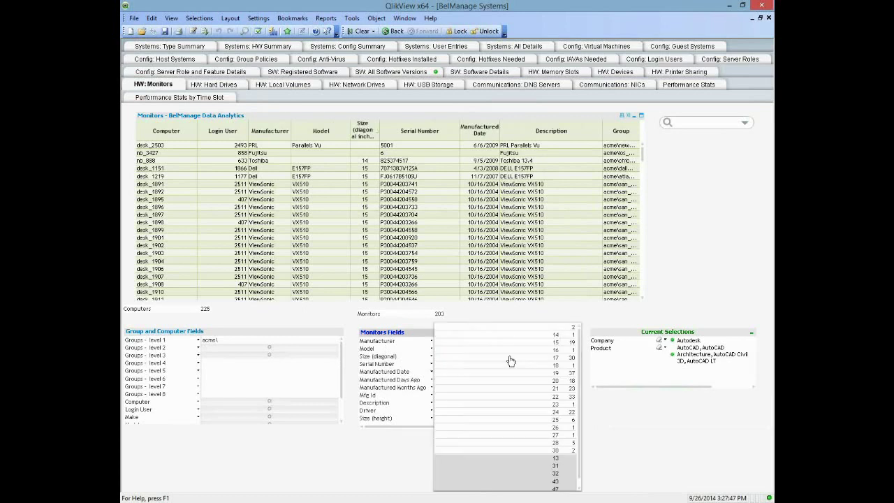
{"action": "left_click_drag", "start_coordinate": [549, 328], "coordinate": [548, 377]}
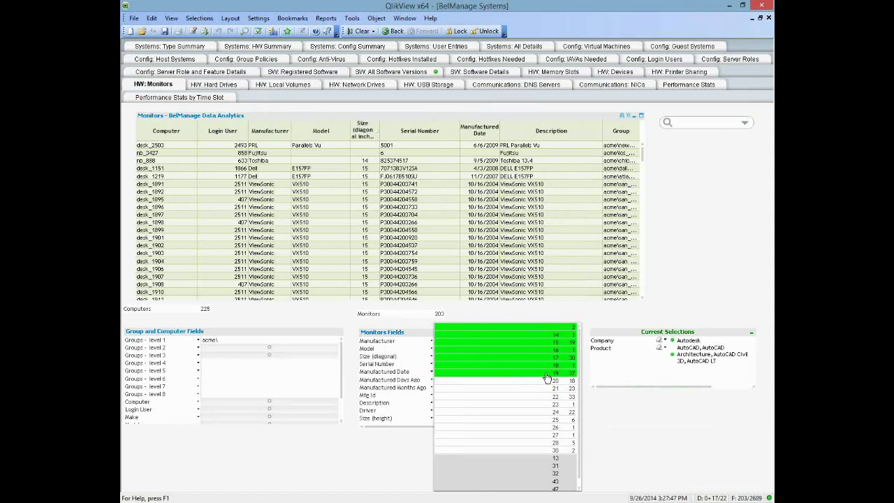
{"action": "left_click_drag", "start_coordinate": [548, 378], "coordinate": [547, 378]}
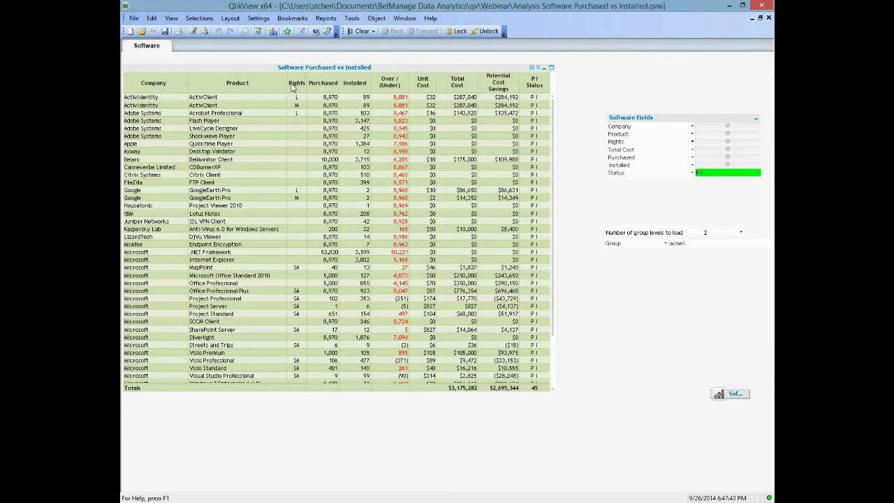
Reposition the Software Fields box and filter the purchased-versus-installed table to Microsoft's Visio Premium, Visio Professional and Visio Standard
{"action": "mouse_move", "coordinate": [296, 90]}
{"action": "left_click_drag", "start_coordinate": [673, 116], "coordinate": [652, 112]}
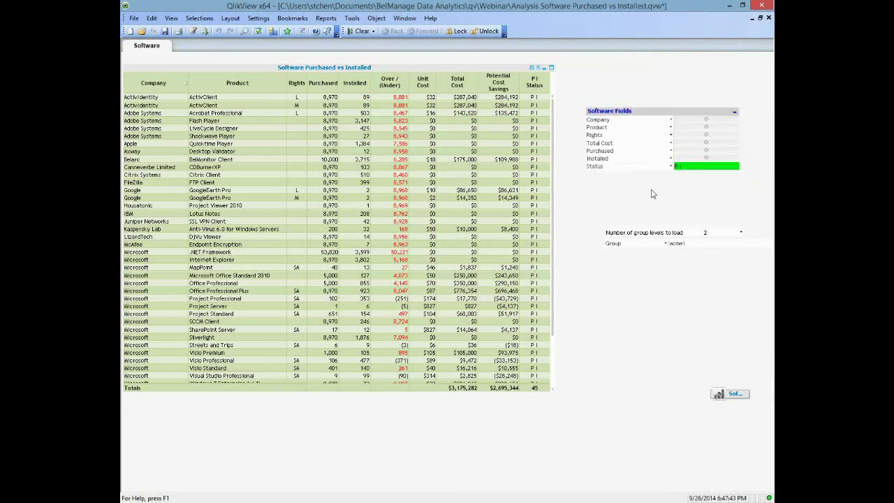
{"action": "left_click", "coordinate": [702, 121]}
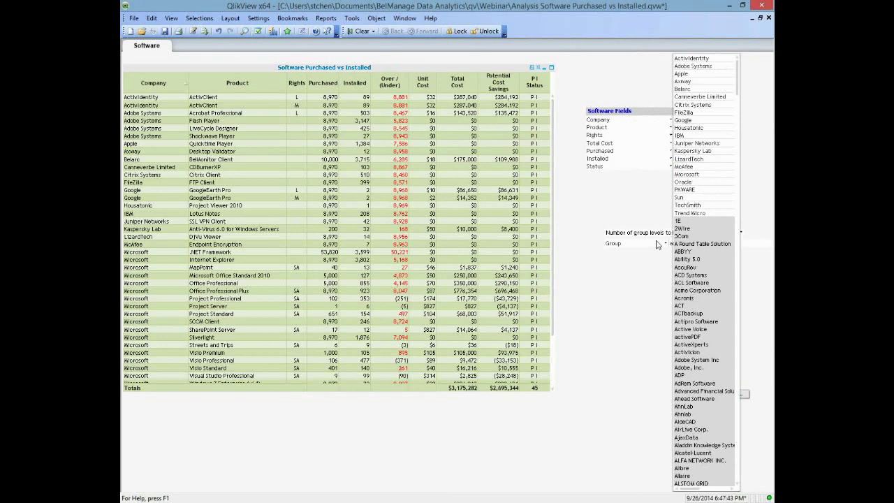
{"action": "left_click", "coordinate": [688, 175]}
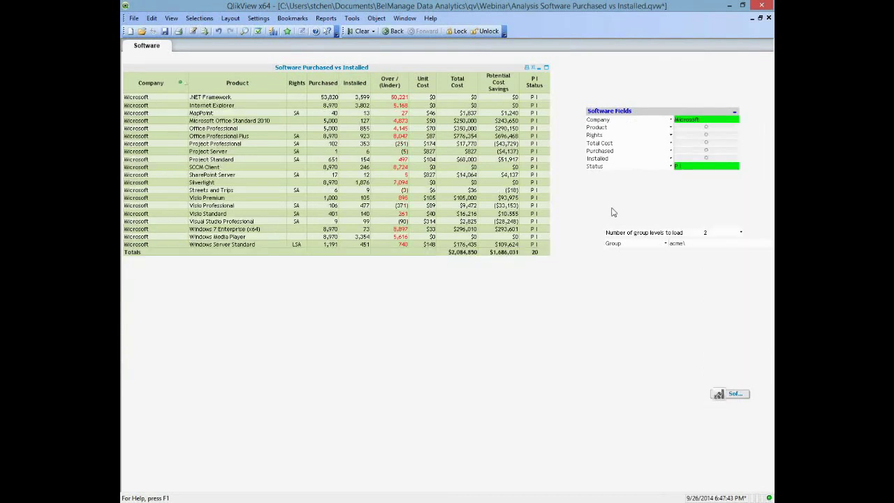
{"action": "left_click", "coordinate": [692, 129]}
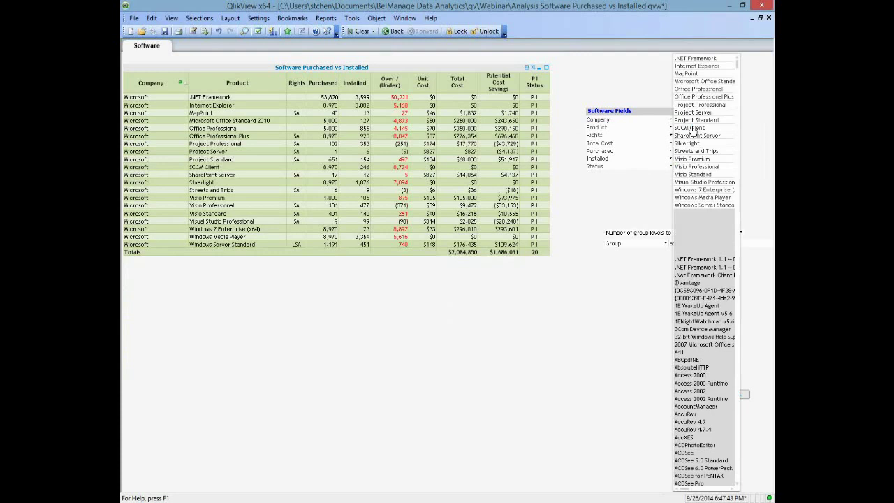
{"action": "left_click_drag", "start_coordinate": [691, 160], "coordinate": [692, 175]}
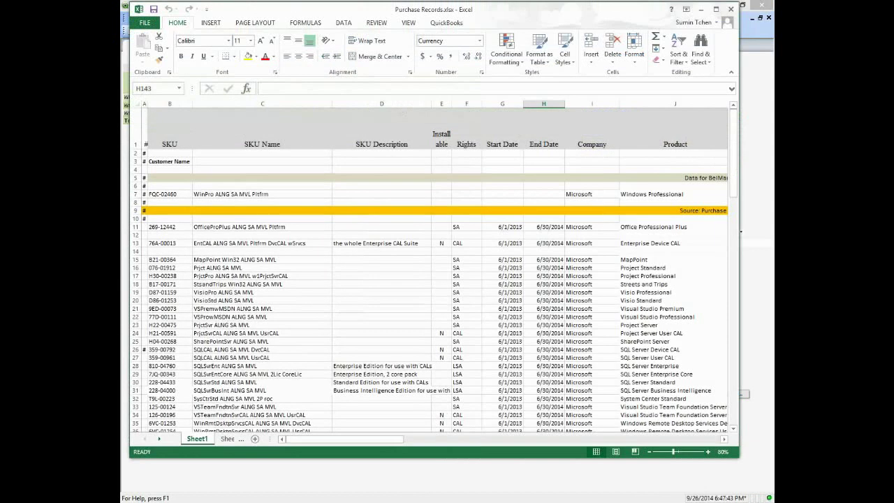
Examine the Purchase Records workbook in Excel across its columns from SKU to Buyer, and return to QlikView
{"action": "left_click", "coordinate": [716, 9]}
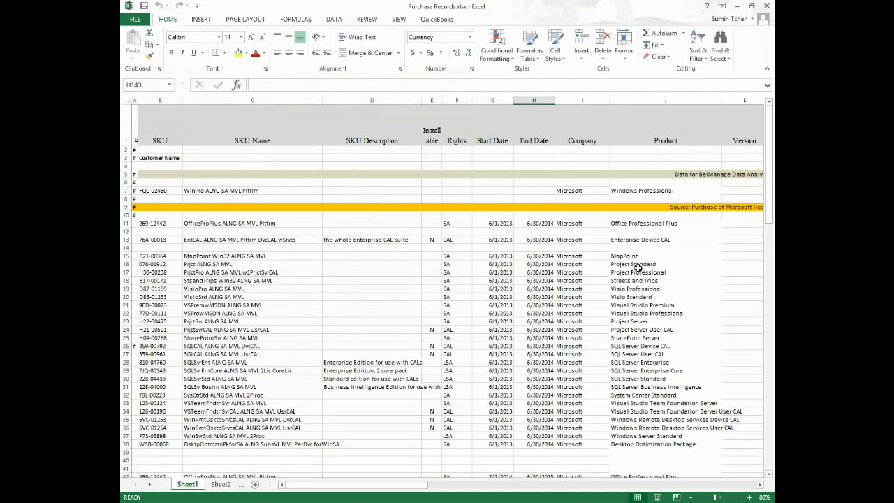
{"action": "left_click", "coordinate": [761, 485]}
{"action": "left_click", "coordinate": [761, 485]}
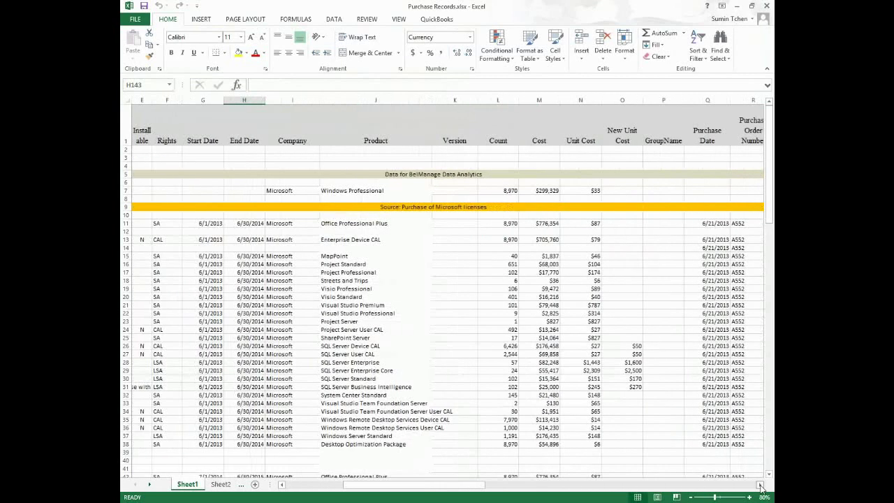
{"action": "left_click", "coordinate": [761, 485]}
{"action": "left_click", "coordinate": [761, 485]}
{"action": "left_click", "coordinate": [761, 485]}
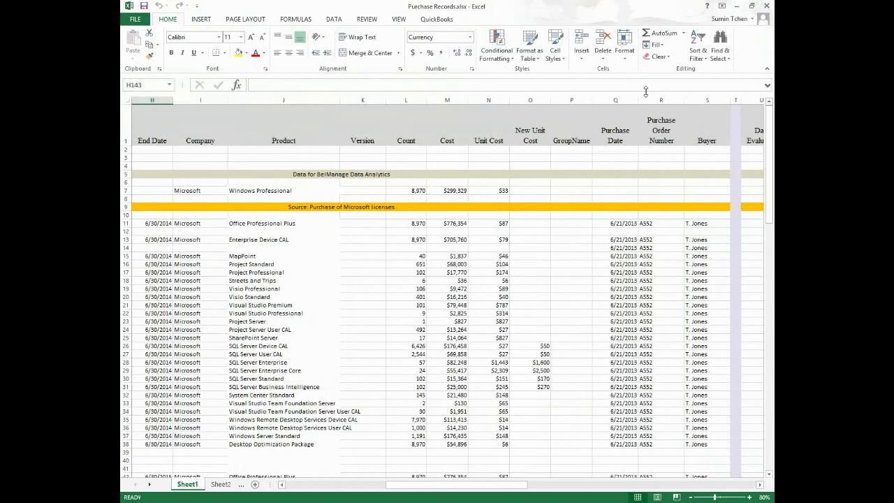
{"action": "left_click", "coordinate": [738, 7]}
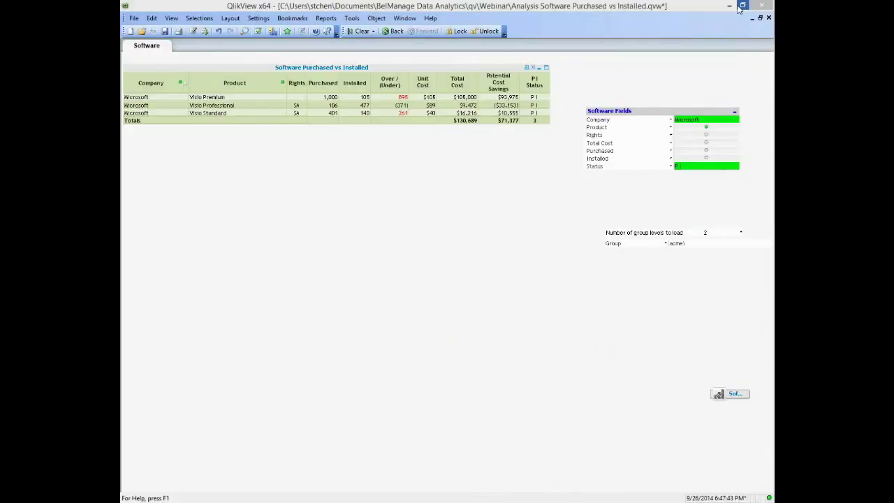
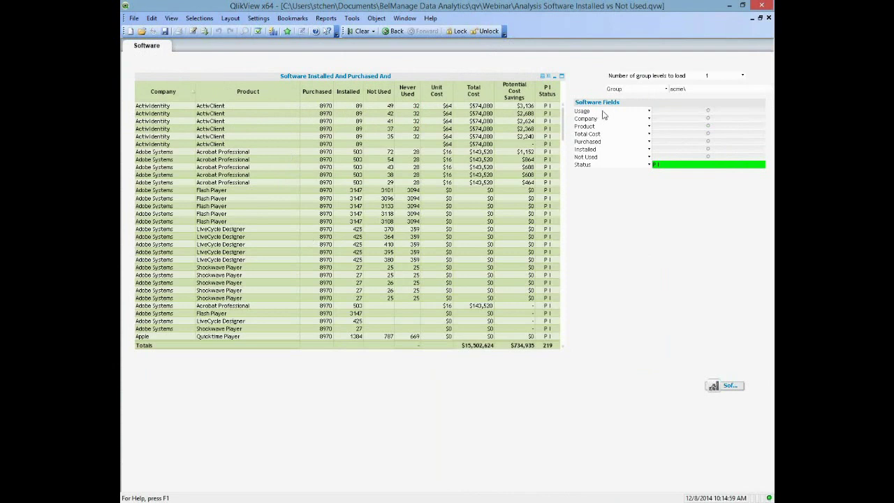
Filter the installed-versus-not-used software table to a usage of 180 days, the company Microsoft and its Visio products
{"action": "left_click", "coordinate": [702, 113]}
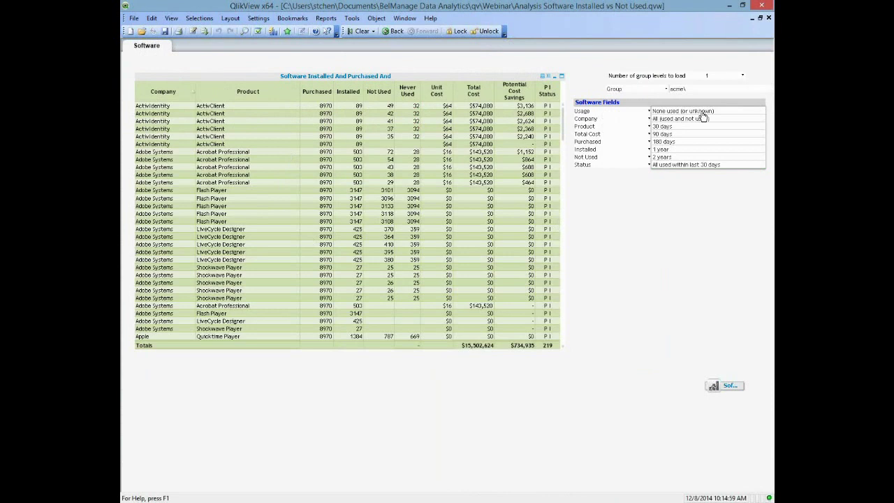
{"action": "left_click", "coordinate": [664, 142]}
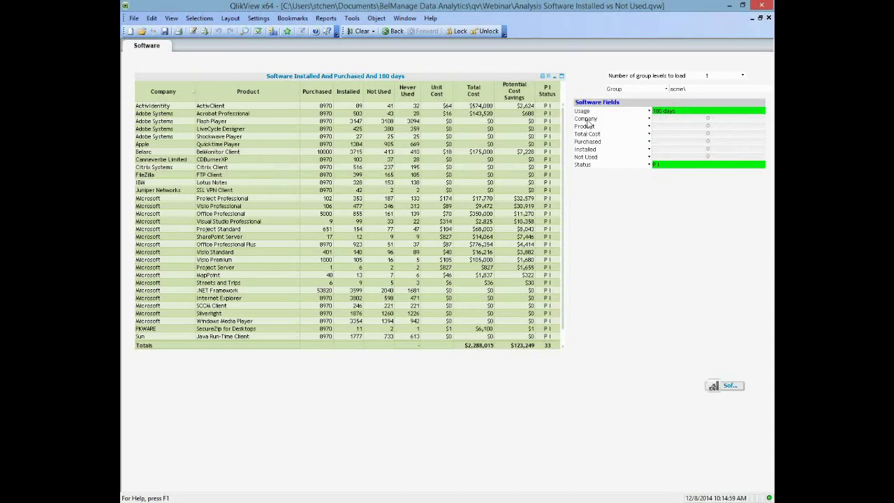
{"action": "left_click", "coordinate": [691, 119]}
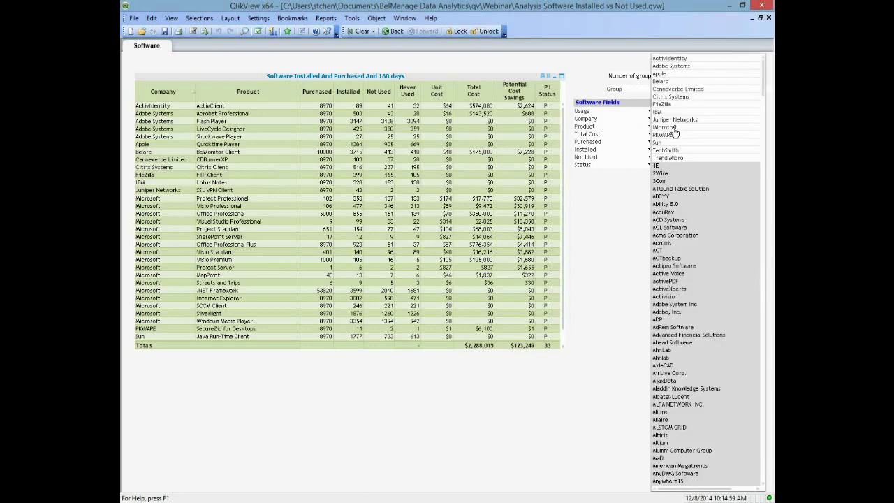
{"action": "left_click", "coordinate": [674, 128]}
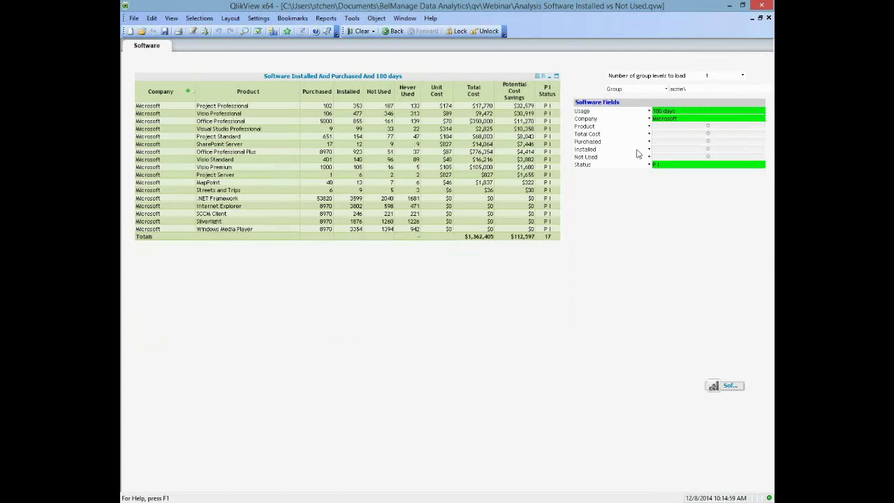
{"action": "left_click", "coordinate": [694, 127]}
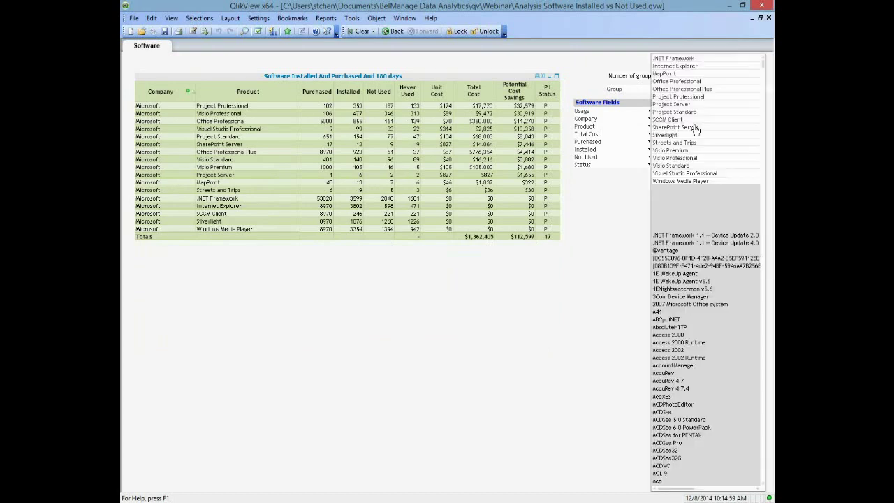
{"action": "left_click_drag", "start_coordinate": [673, 150], "coordinate": [674, 171]}
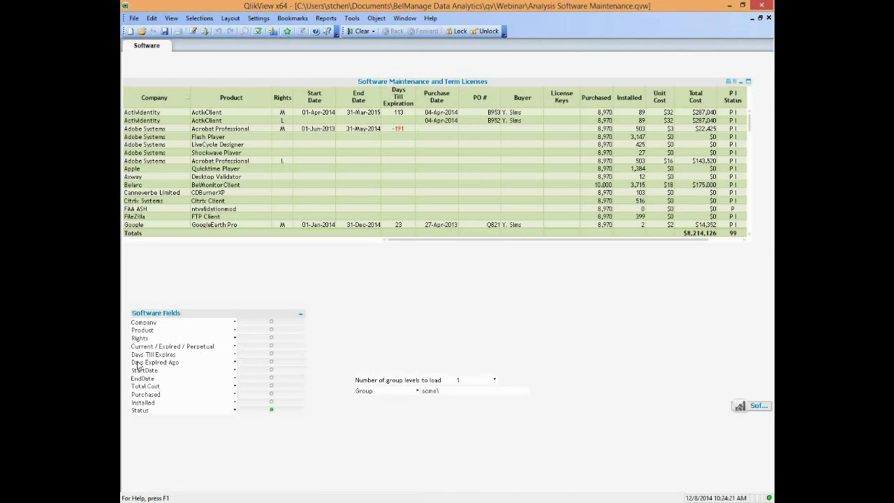
Filter the software maintenance and term licenses to rights type M with 23 days till expiration
{"action": "left_click", "coordinate": [259, 339]}
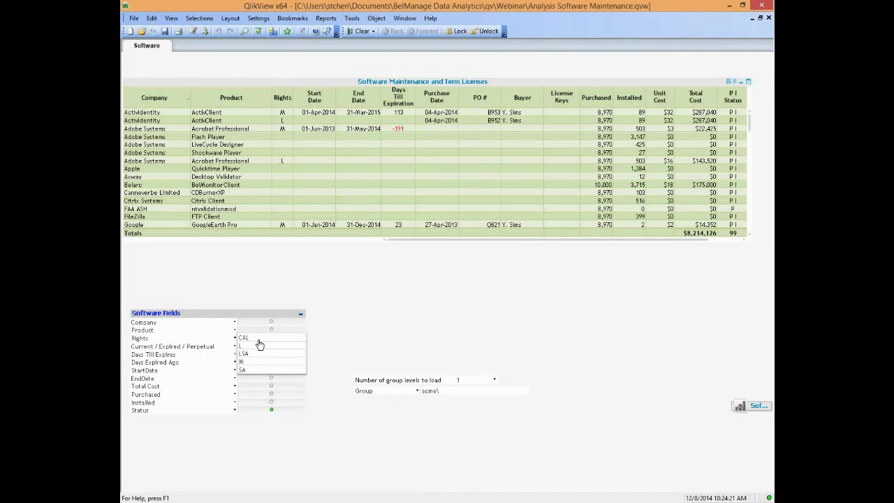
{"action": "left_click", "coordinate": [241, 363]}
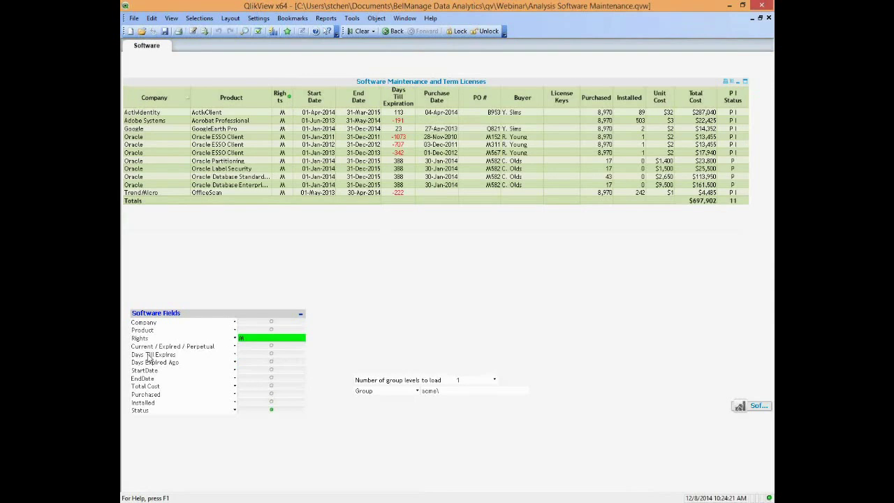
{"action": "left_click", "coordinate": [270, 357]}
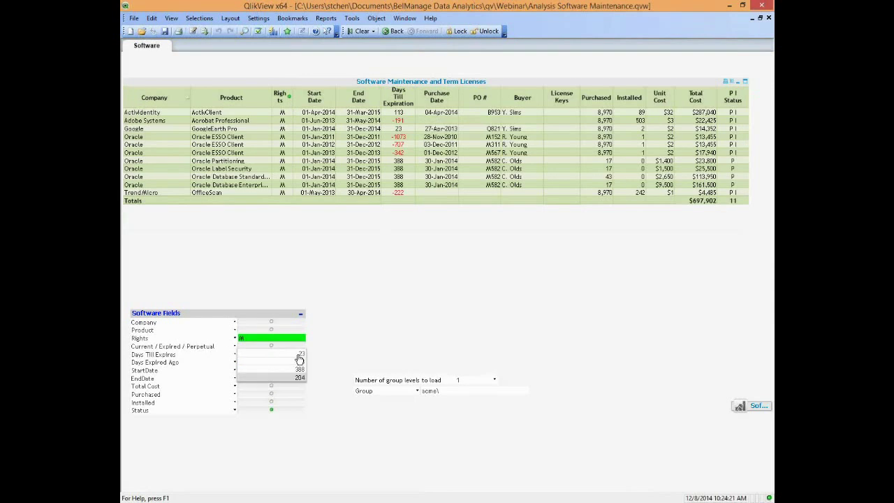
{"action": "left_click", "coordinate": [299, 356]}
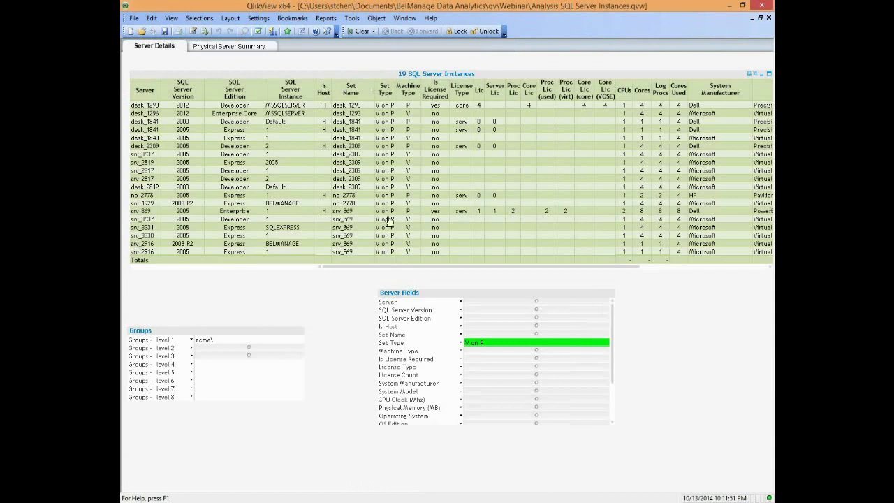
Select the SQL Server instances belonging to the desk_2309 set, and undo that selection
{"action": "left_click", "coordinate": [412, 148]}
{"action": "left_click_drag", "start_coordinate": [413, 151], "coordinate": [419, 192]}
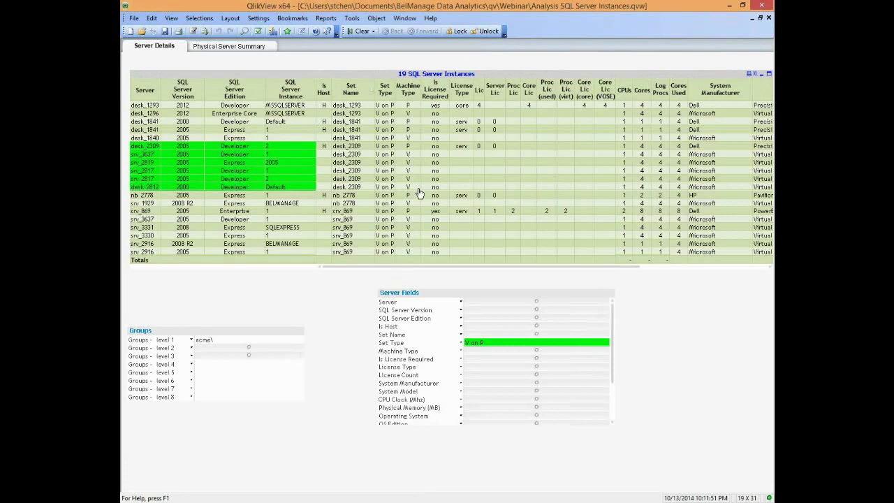
{"action": "left_click_drag", "start_coordinate": [418, 192], "coordinate": [418, 187]}
{"action": "left_click", "coordinate": [396, 32]}
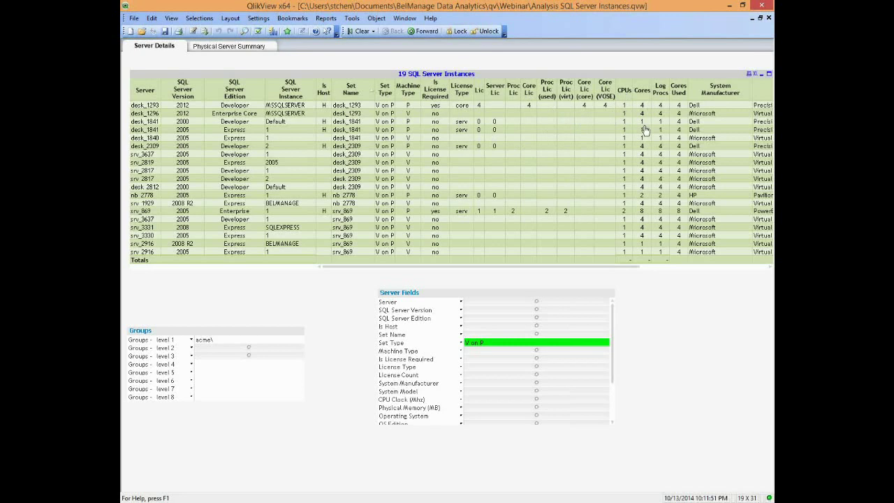
Examine the hardware columns of the SQL Server instances table, from system manufacturer and model to physical memory and operating system
{"action": "scroll", "coordinate": [771, 271], "scroll_direction": "right", "scroll_amount": 4}
{"action": "scroll", "coordinate": [770, 271], "scroll_direction": "right", "scroll_amount": 3}
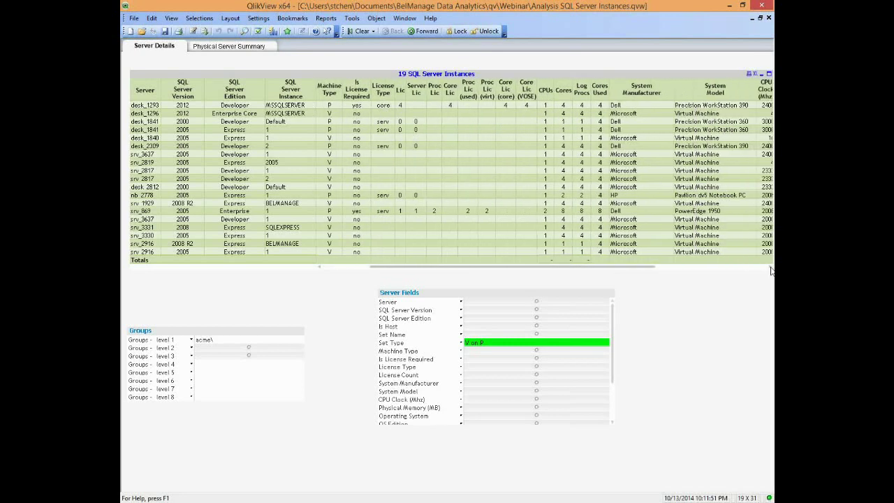
{"action": "scroll", "coordinate": [771, 271], "scroll_direction": "right", "scroll_amount": 1}
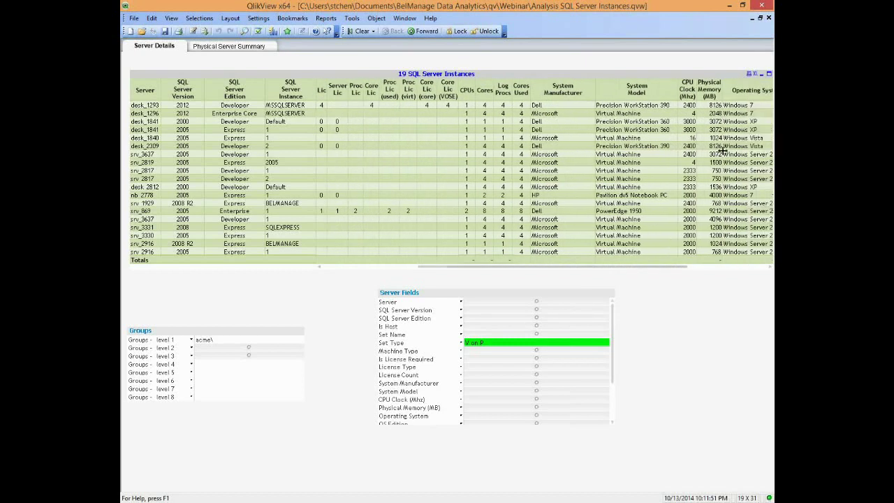
{"action": "left_click", "coordinate": [323, 267]}
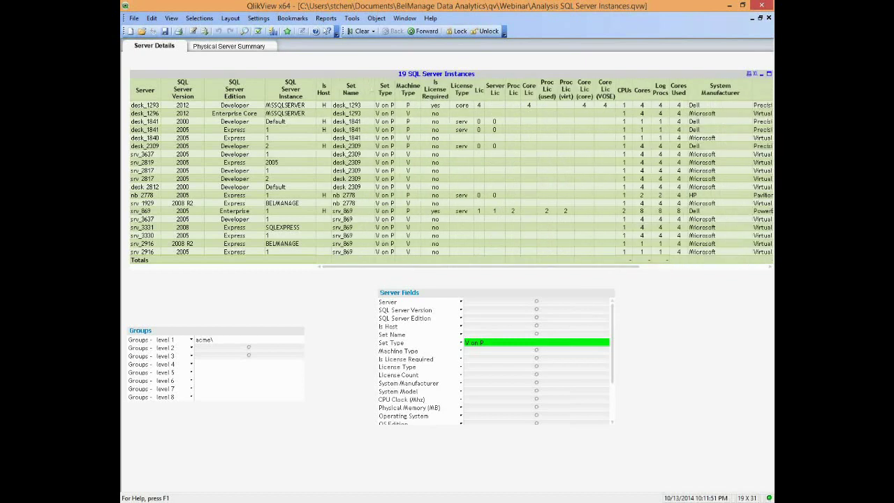